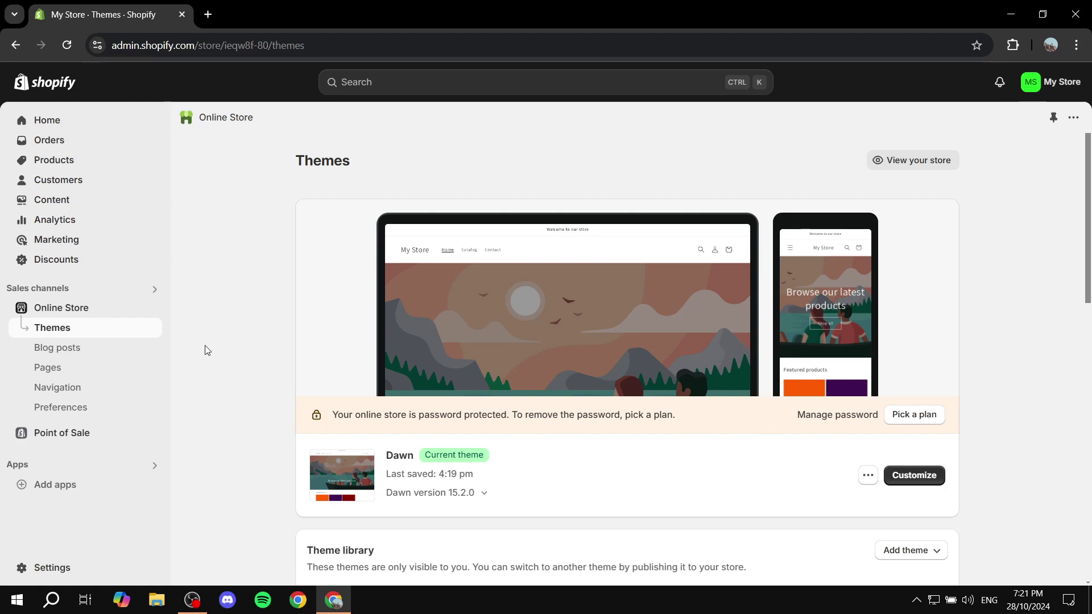
# View the online store and check the price shown on the Orange product's page
pyautogui.click(148, 309)
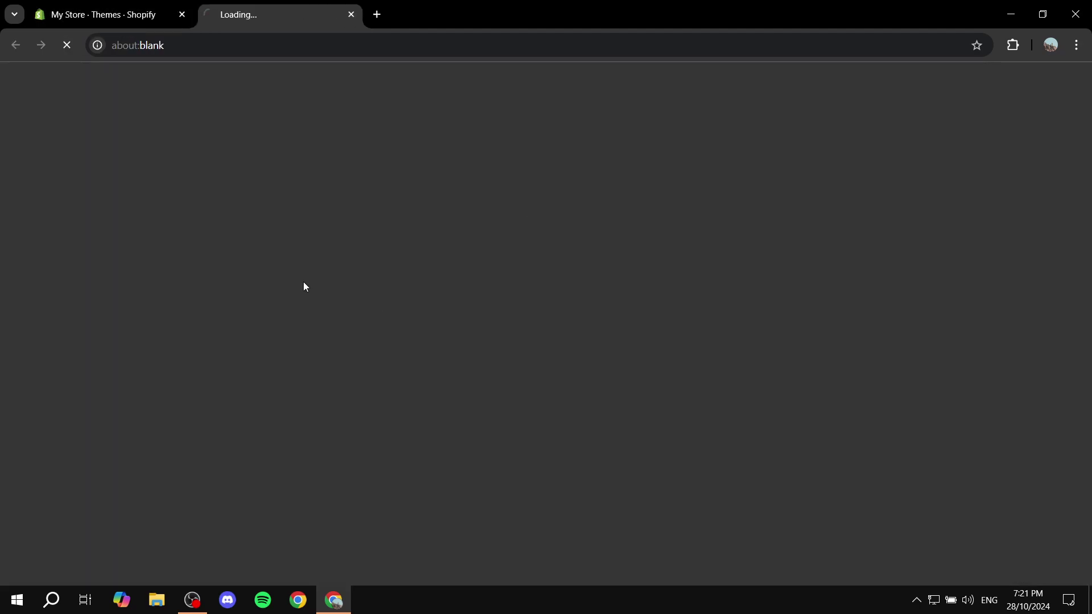
pyautogui.scroll(-5, 500, 349)
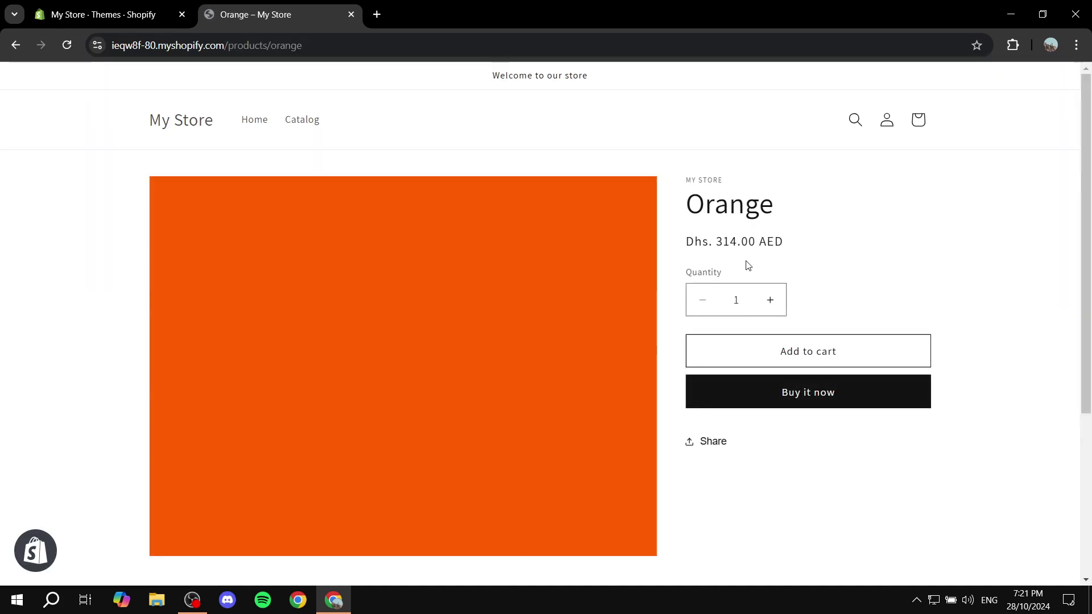
pyautogui.moveTo(688, 248); pyautogui.dragTo(809, 238)
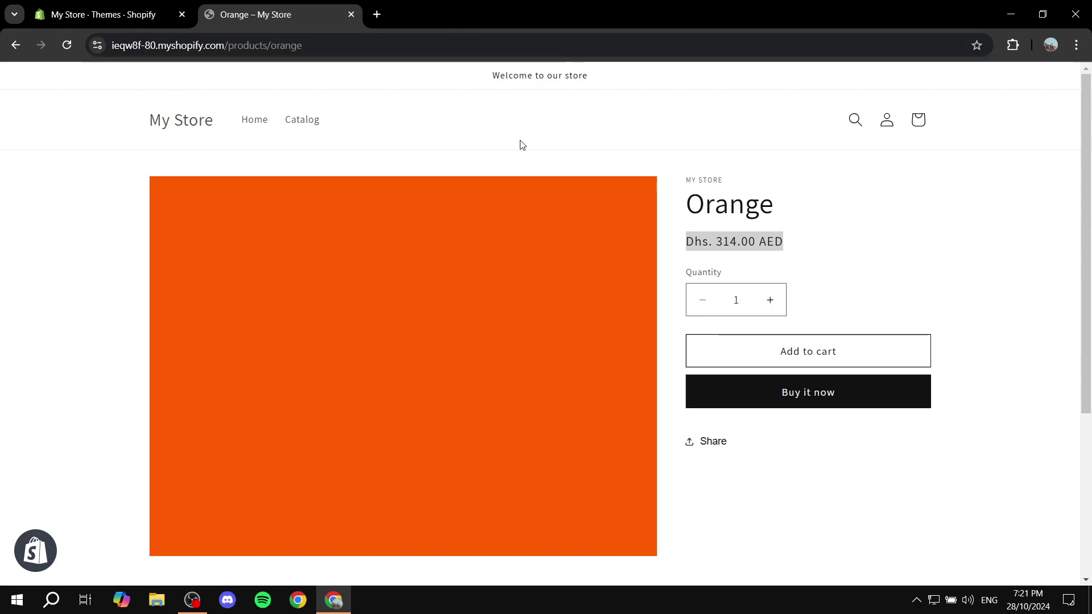
pyautogui.click(351, 15)
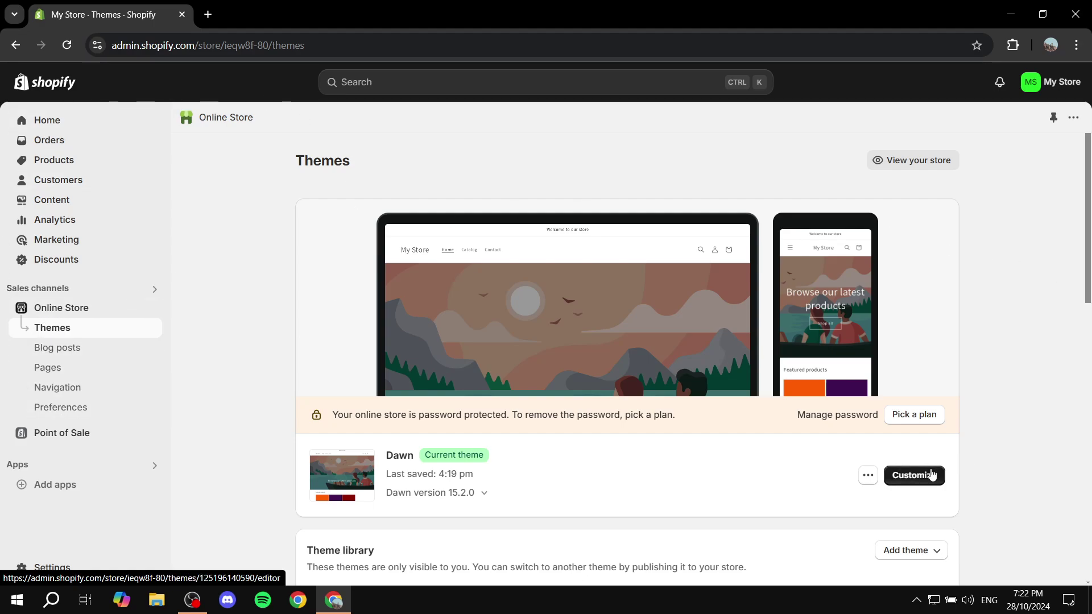
# Open the Dawn theme for customization and switch to the Default product template
pyautogui.moveTo(384, 455); pyautogui.dragTo(452, 457)
pyautogui.click(667, 469)
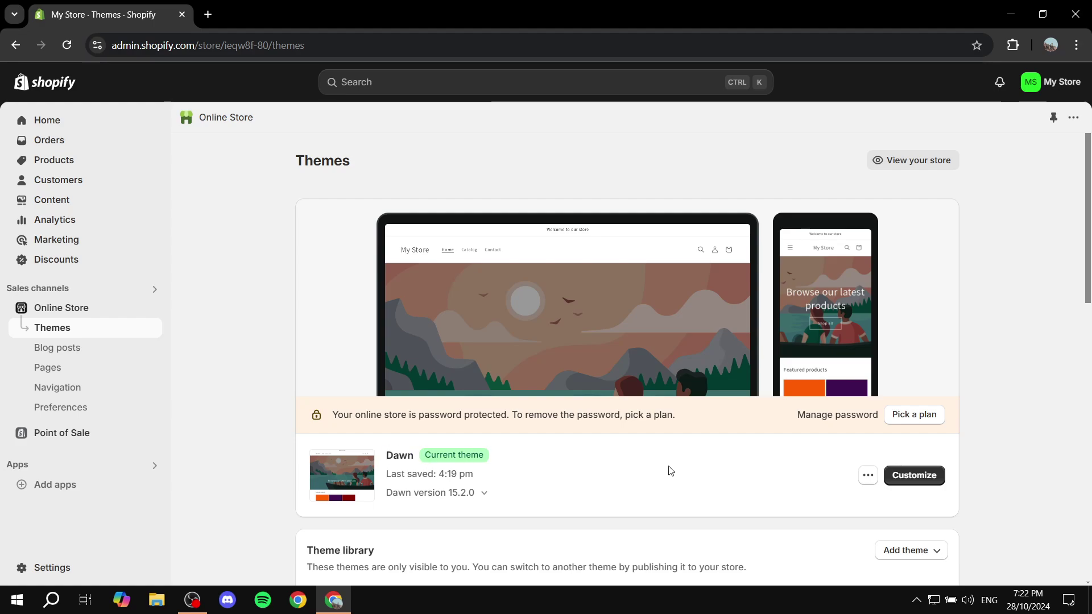
pyautogui.click(935, 476)
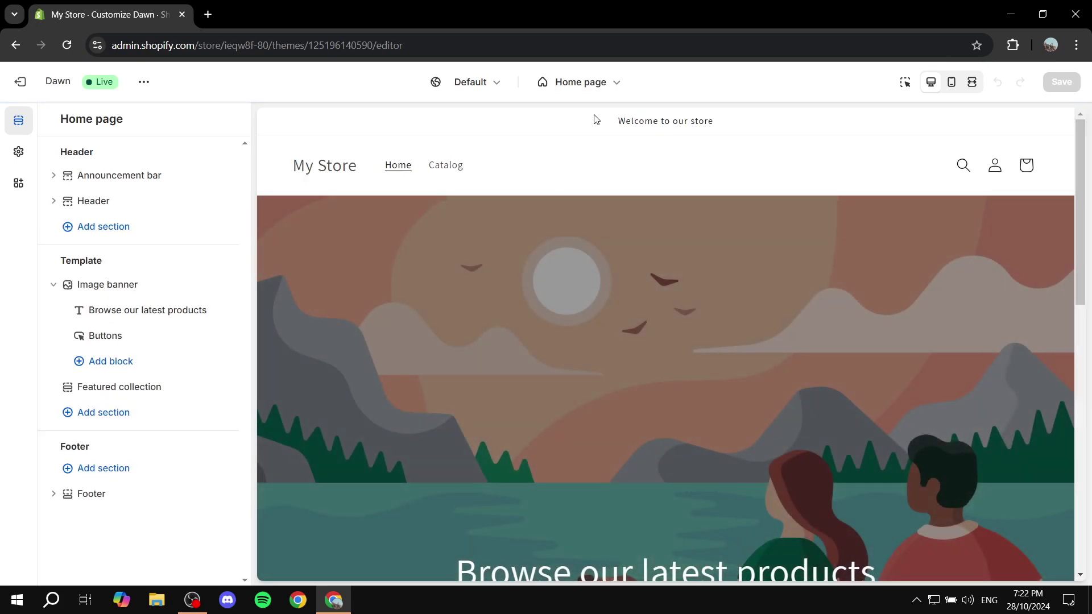
pyautogui.click(600, 85)
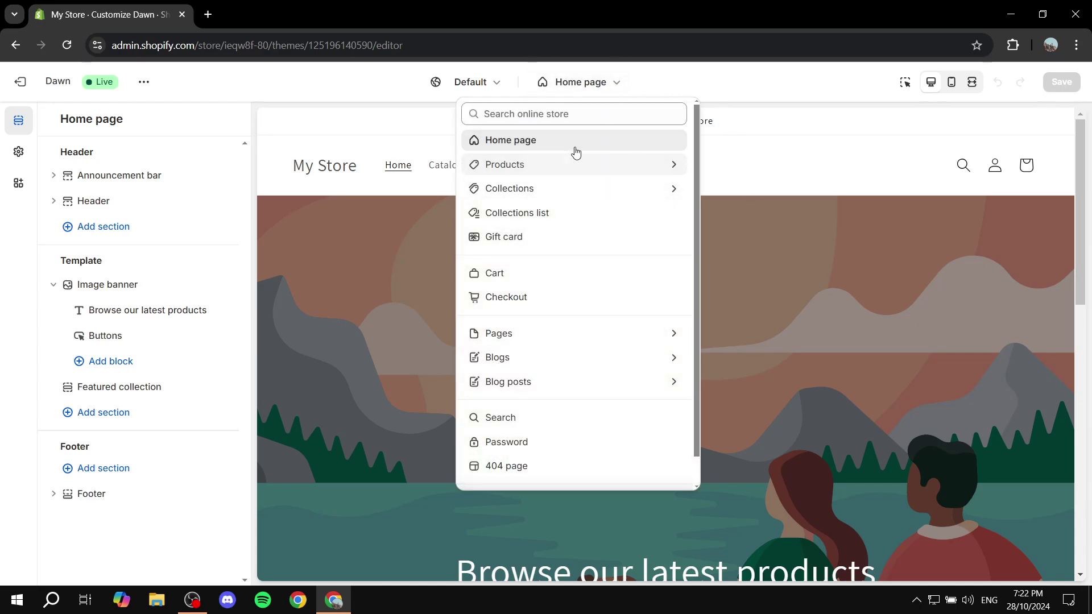
pyautogui.click(551, 169)
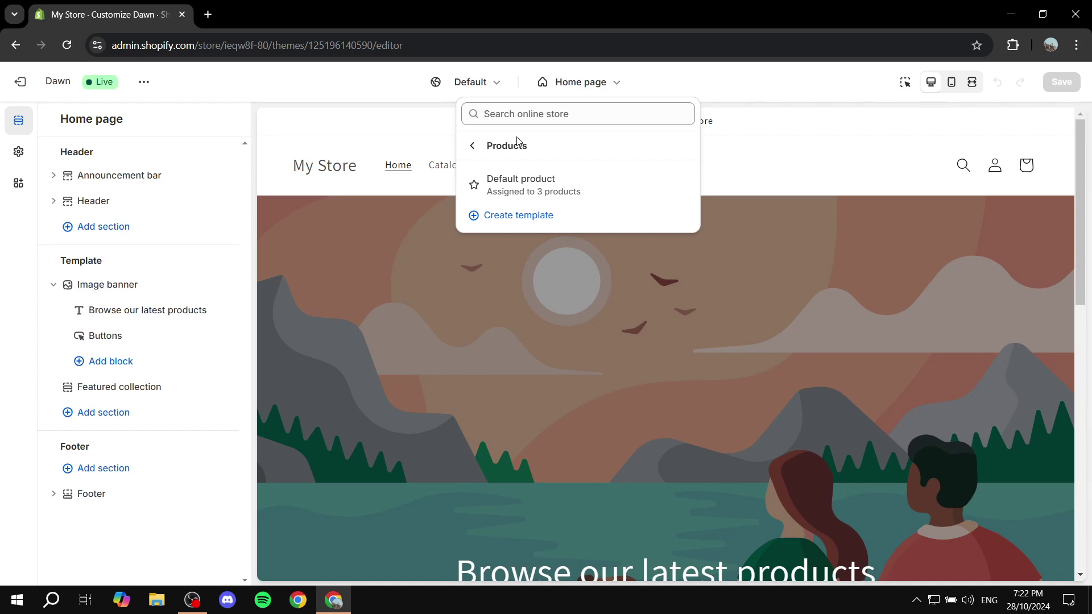
pyautogui.click(554, 184)
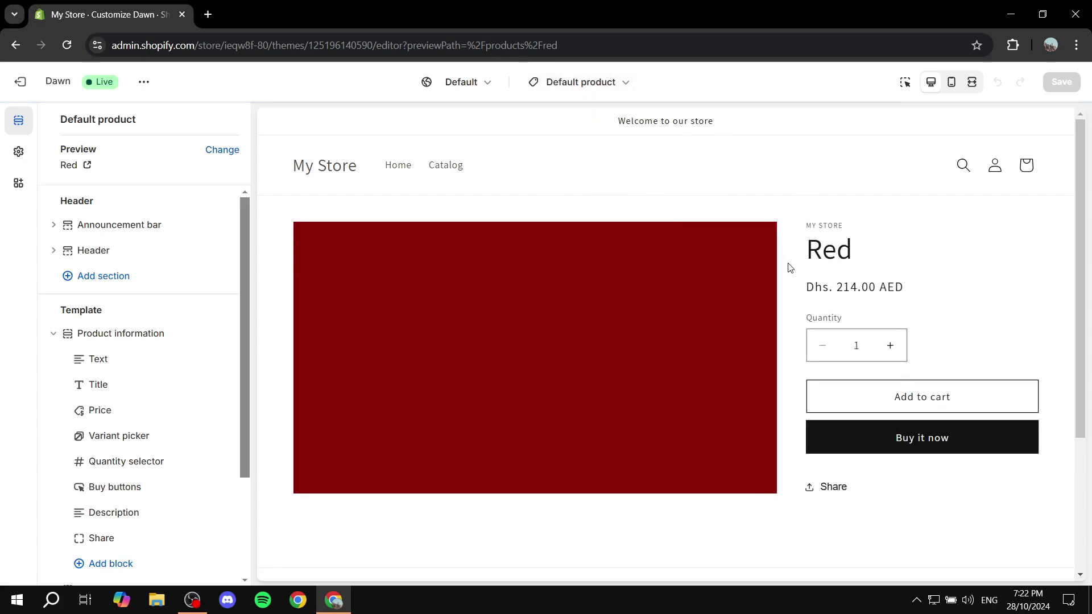
# Hide the Price block in the Default product template's product information and save the theme
pyautogui.moveTo(790, 267); pyautogui.dragTo(948, 295)
pyautogui.click(876, 269)
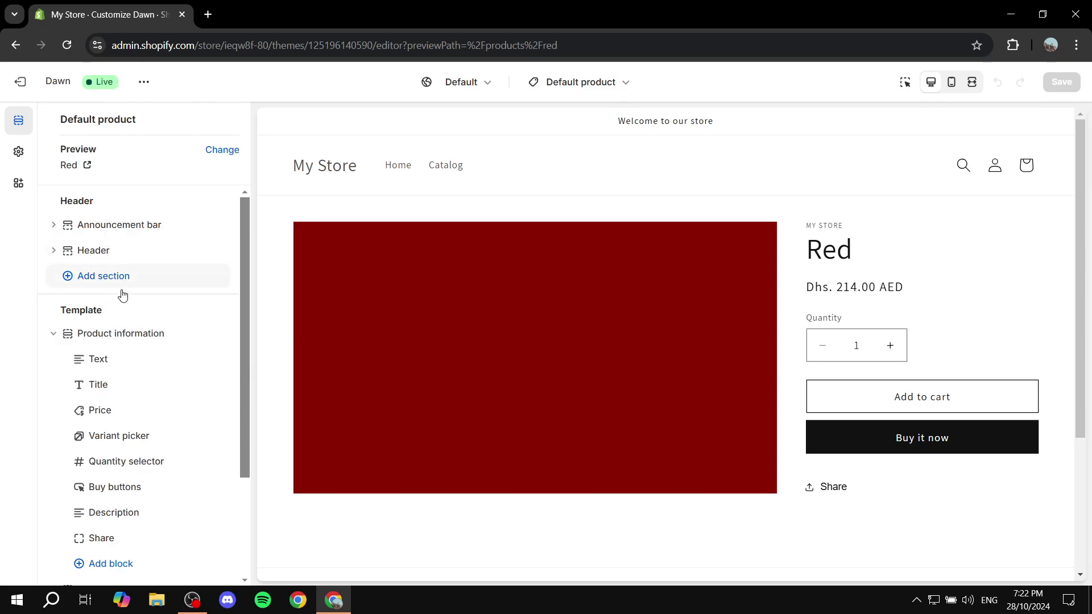
pyautogui.moveTo(61, 312); pyautogui.dragTo(112, 310)
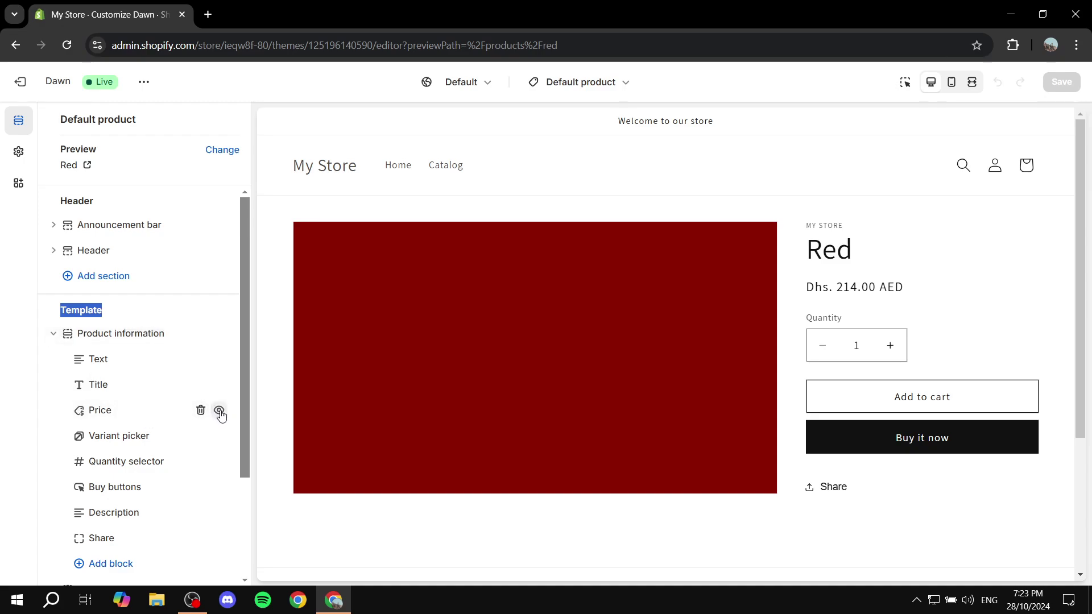
pyautogui.click(219, 410)
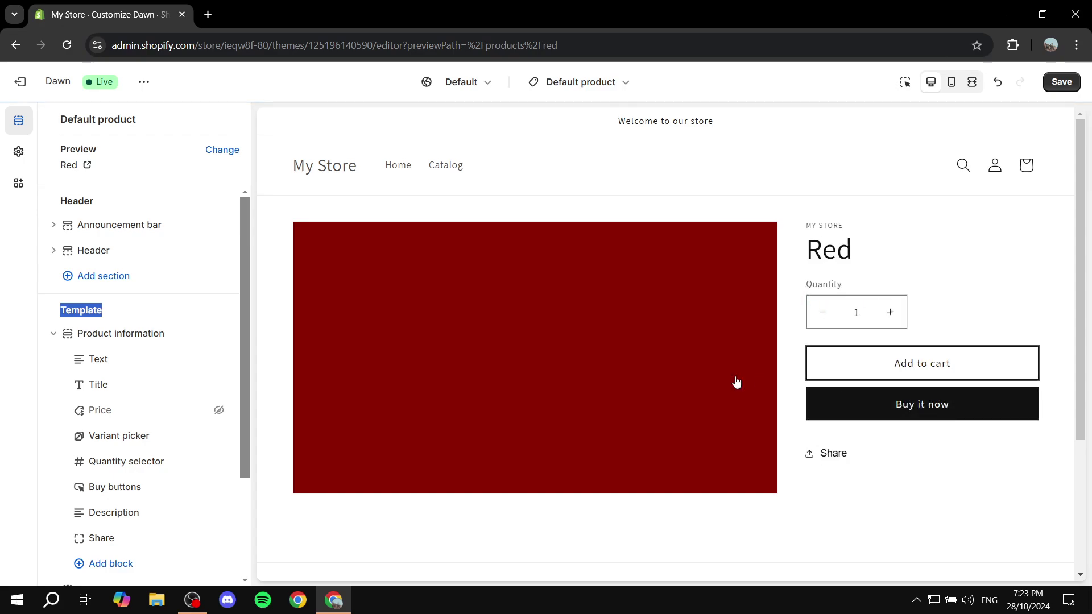
pyautogui.click(1062, 85)
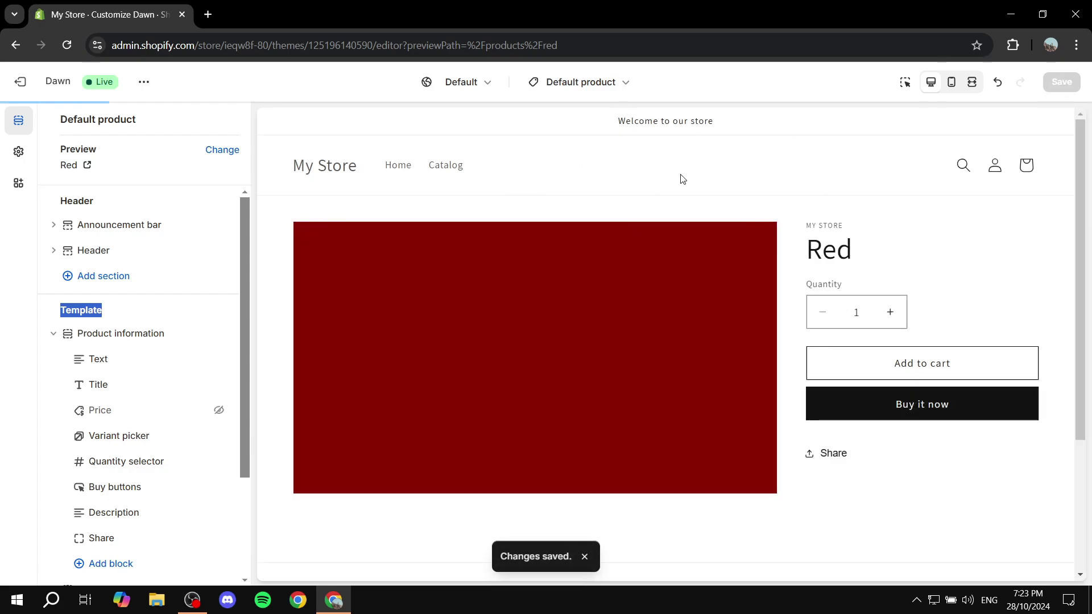
# Preview the Orange product from the store's catalog and make the Default product template's Price block visible again
pyautogui.click(444, 165)
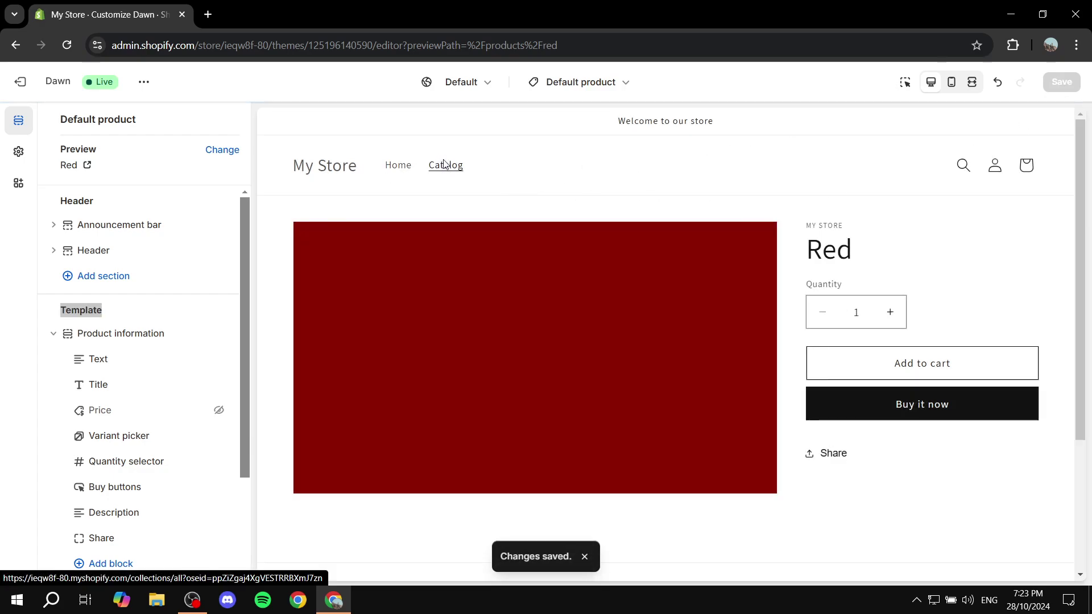
pyautogui.click(366, 292)
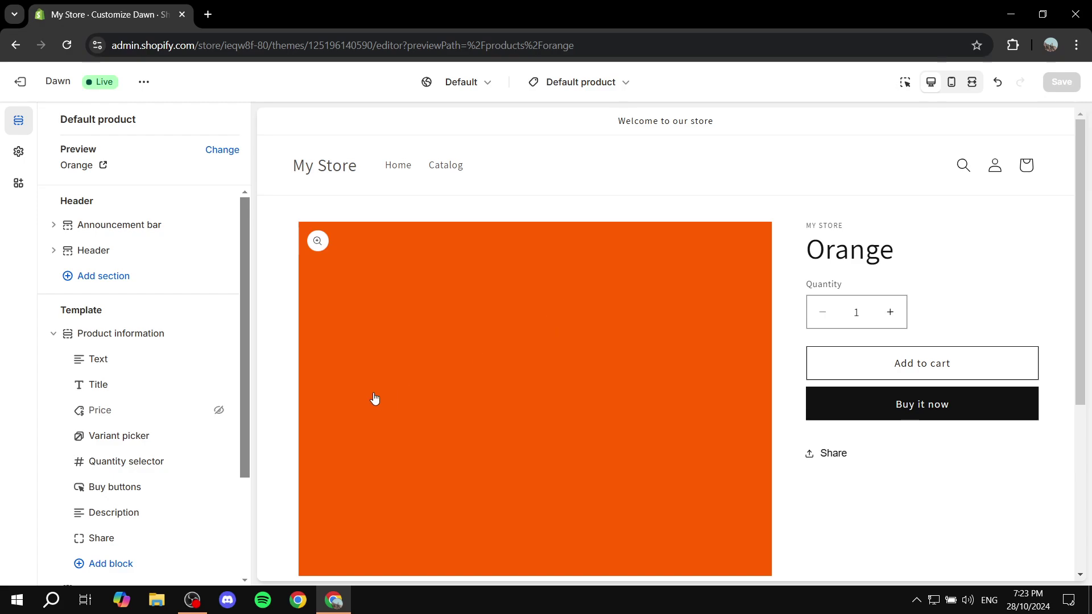
pyautogui.click(220, 411)
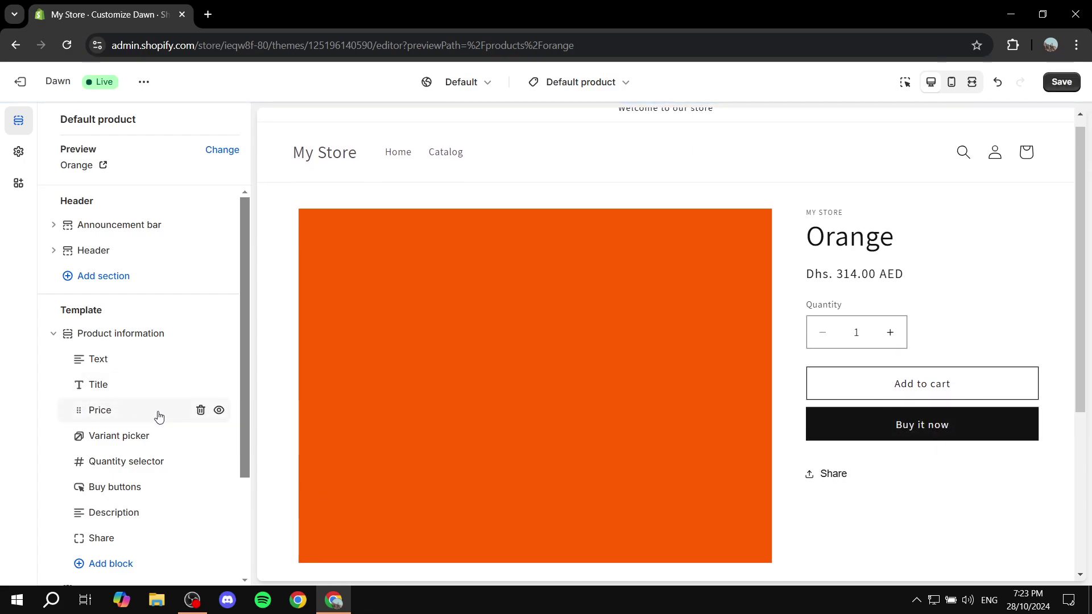
pyautogui.scroll(1, 686, 177)
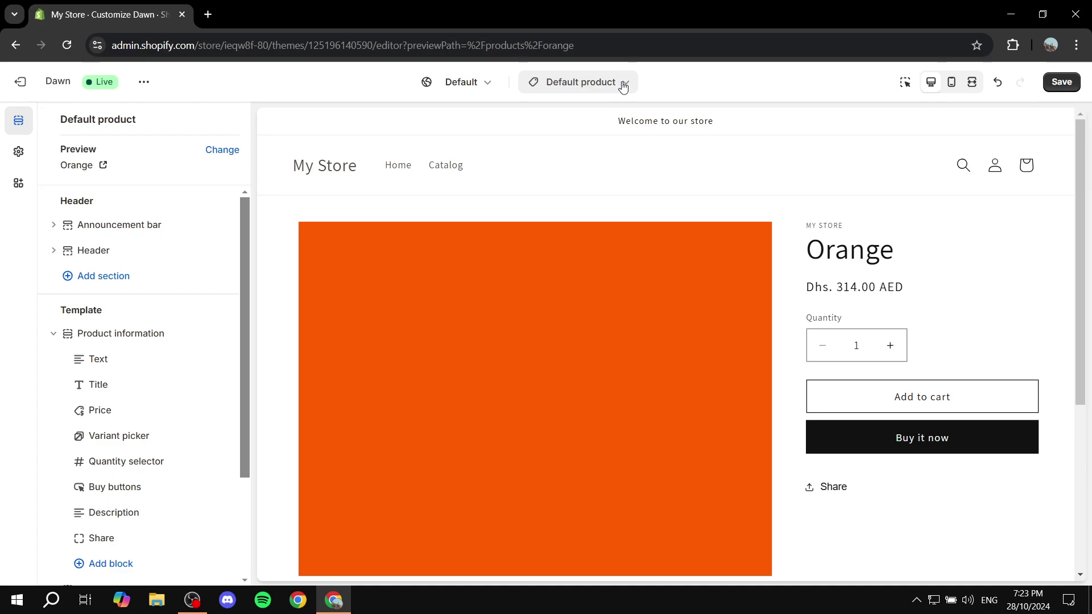
# Create a product template named "No Price" based on Default product
pyautogui.click(591, 84)
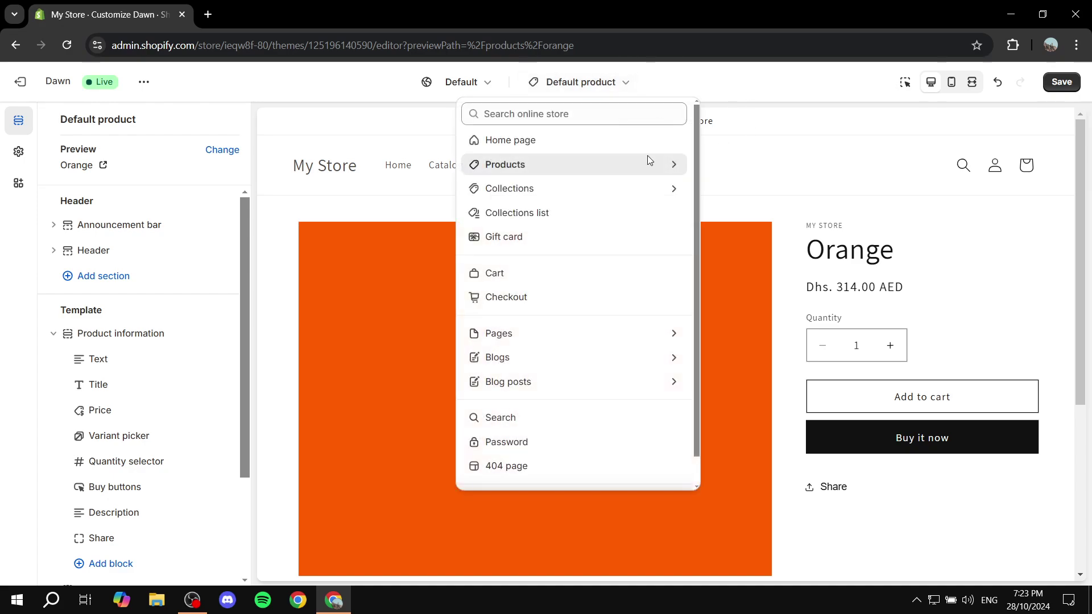
pyautogui.click(511, 166)
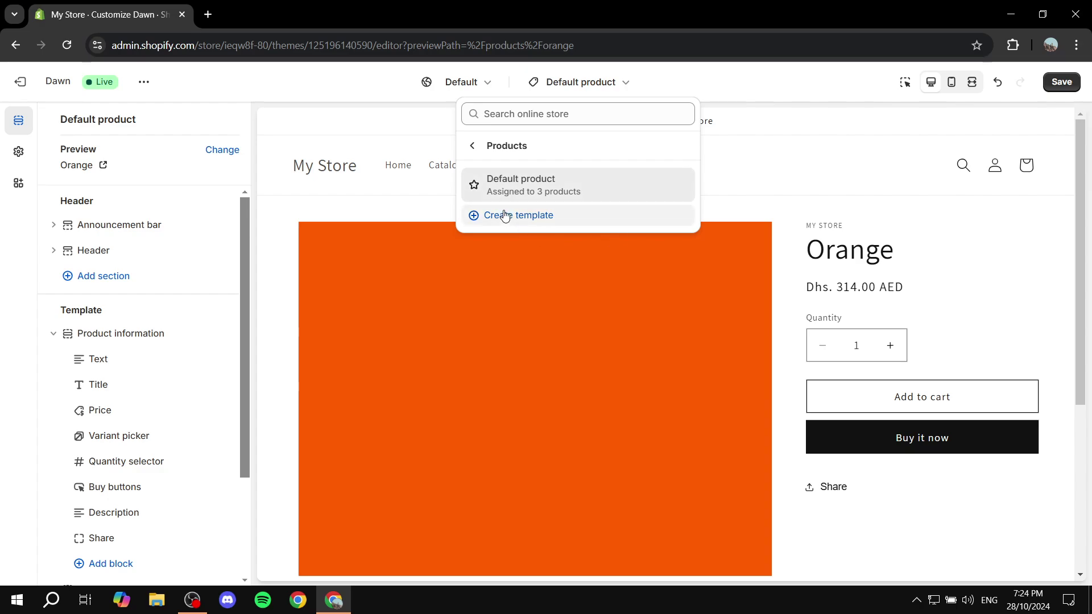
pyautogui.click(504, 215)
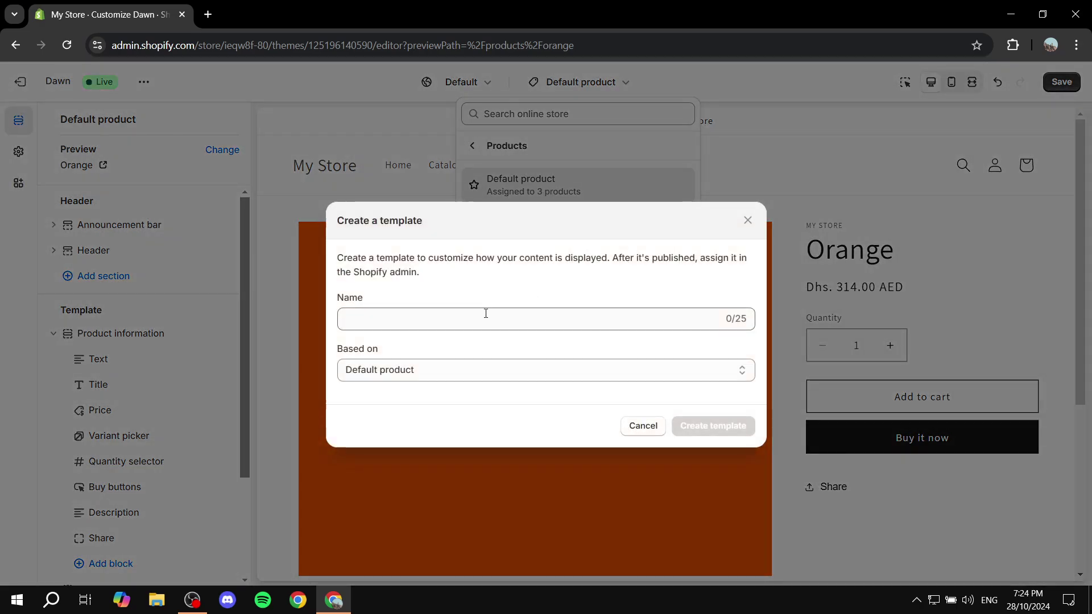
pyautogui.moveTo(332, 348); pyautogui.dragTo(396, 349)
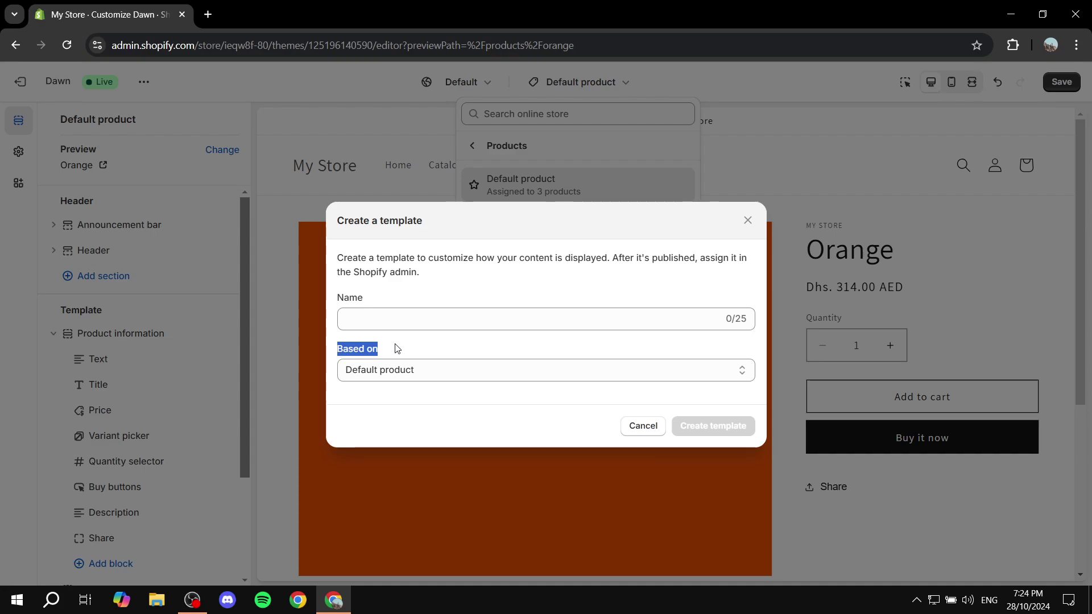
pyautogui.click(453, 313)
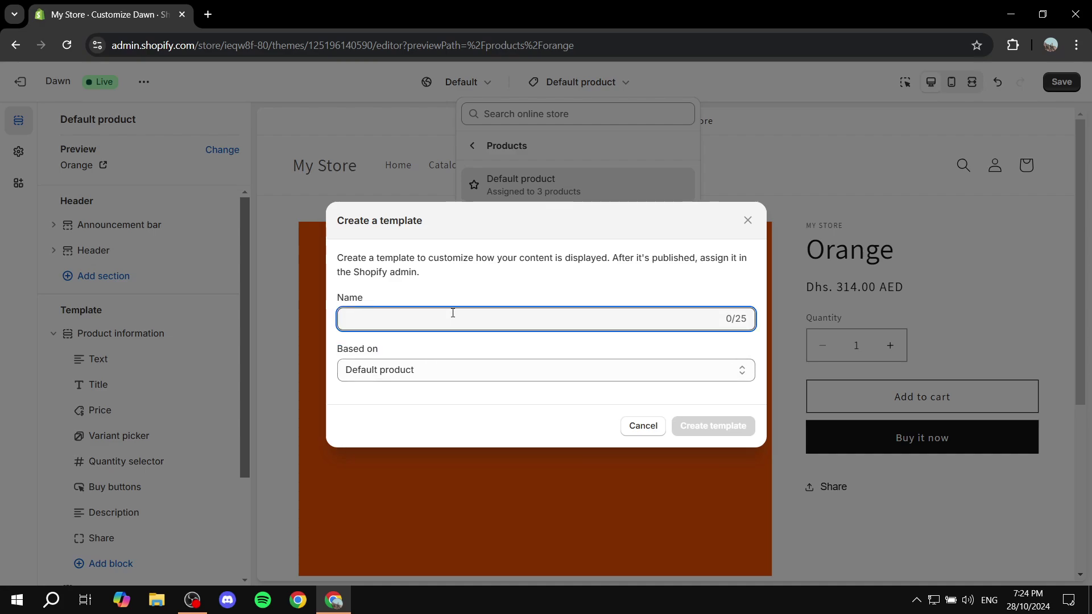
pyautogui.write('No Price')
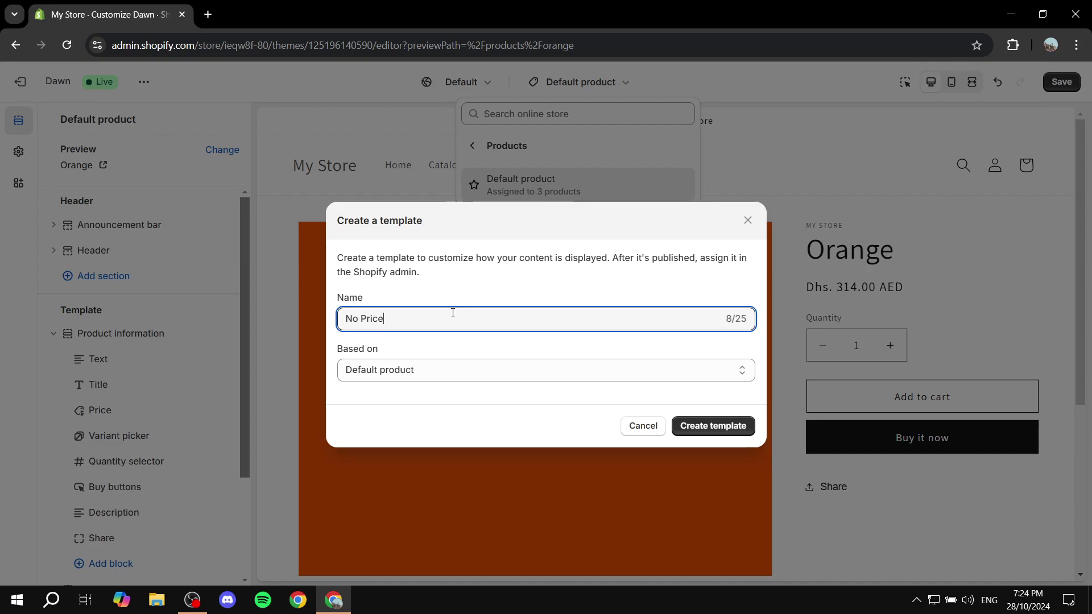
pyautogui.click(732, 428)
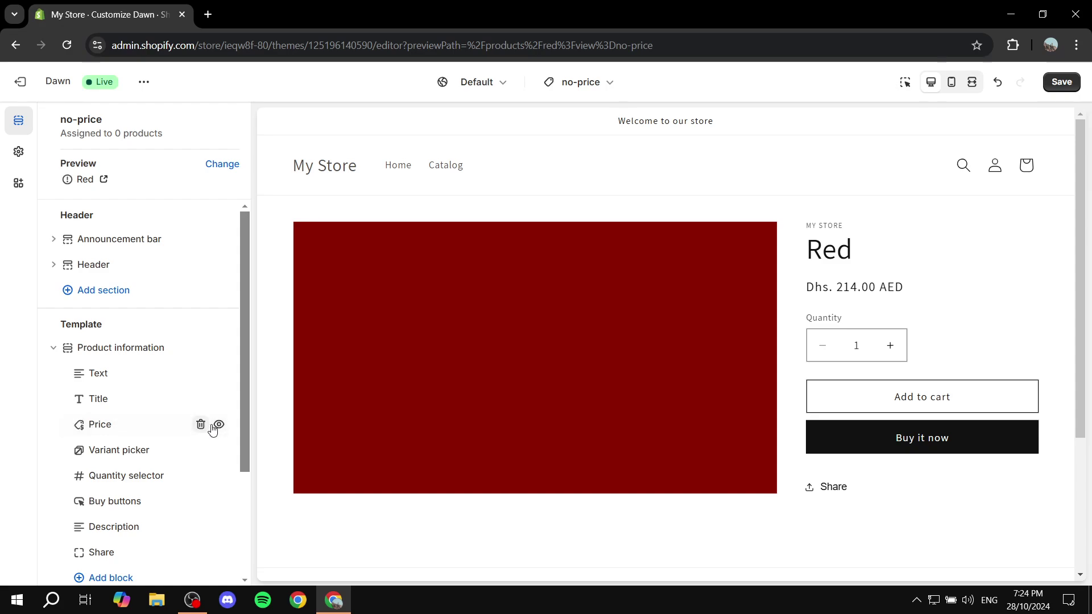
# Hide the Price block in the no-price template, save the theme and exit the theme editor
pyautogui.click(219, 424)
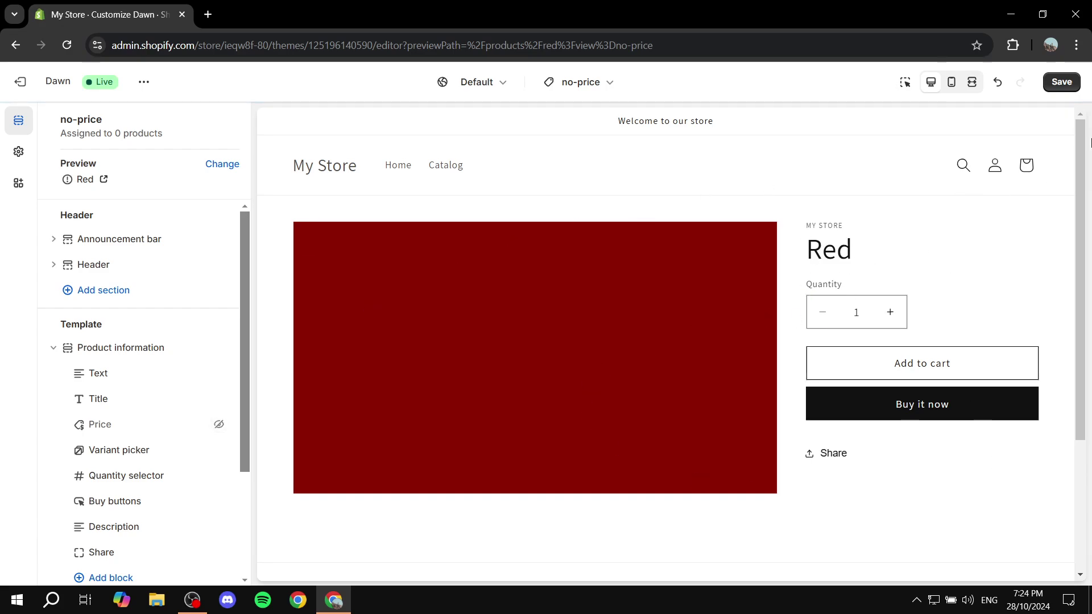
pyautogui.click(1063, 83)
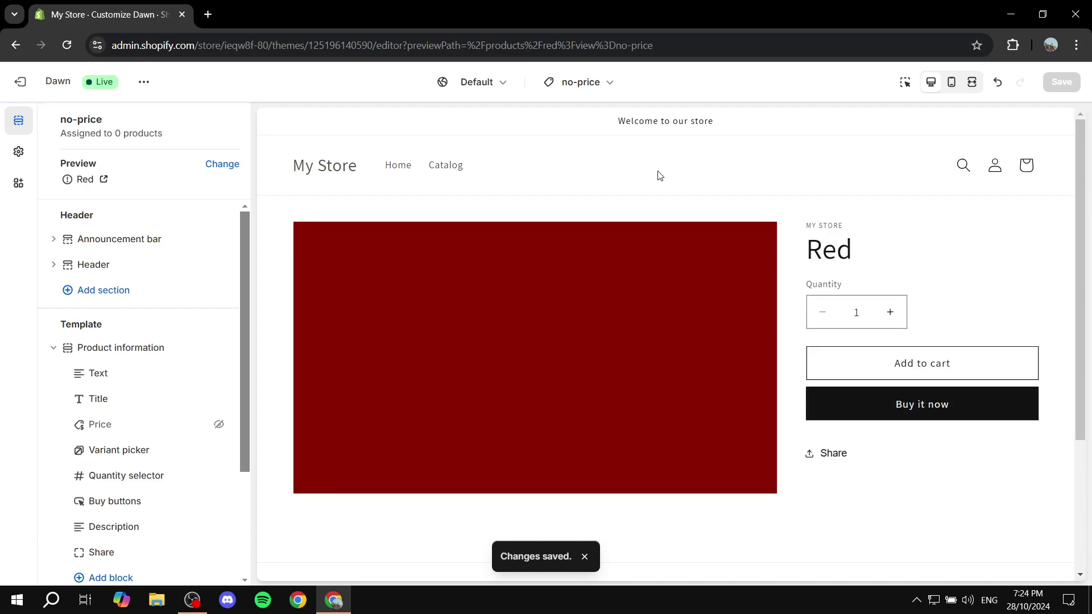
pyautogui.click(20, 82)
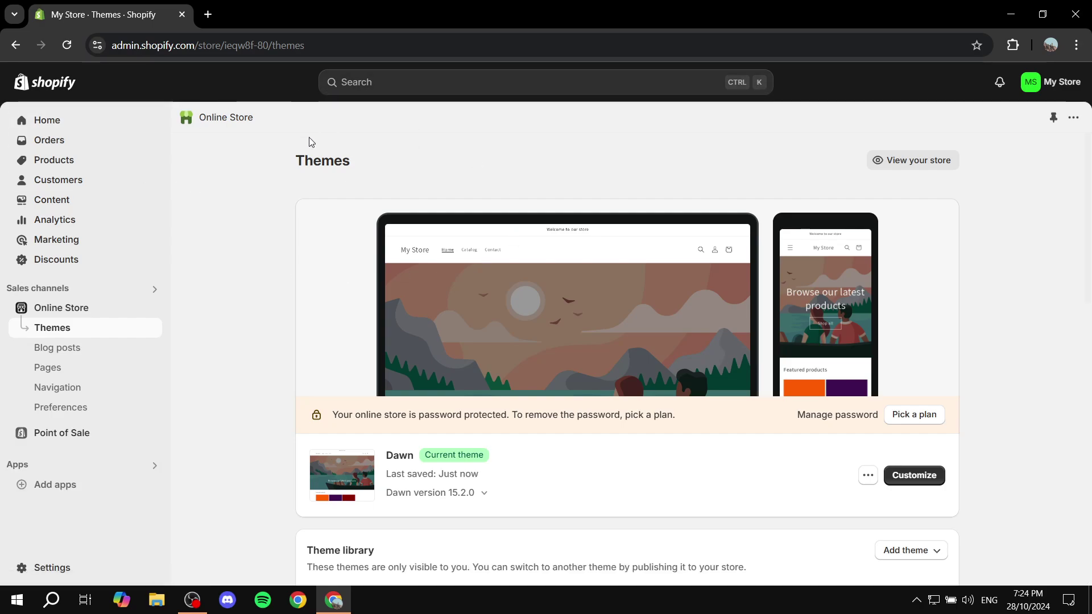
# Assign the no-price theme template to the Orange product and save the product
pyautogui.click(67, 163)
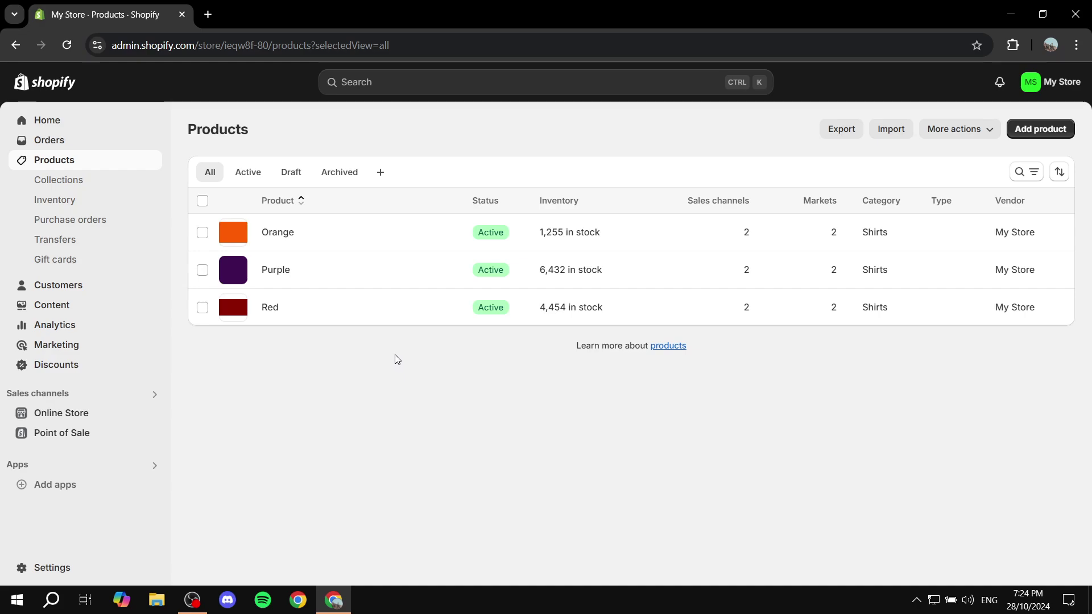
pyautogui.click(276, 233)
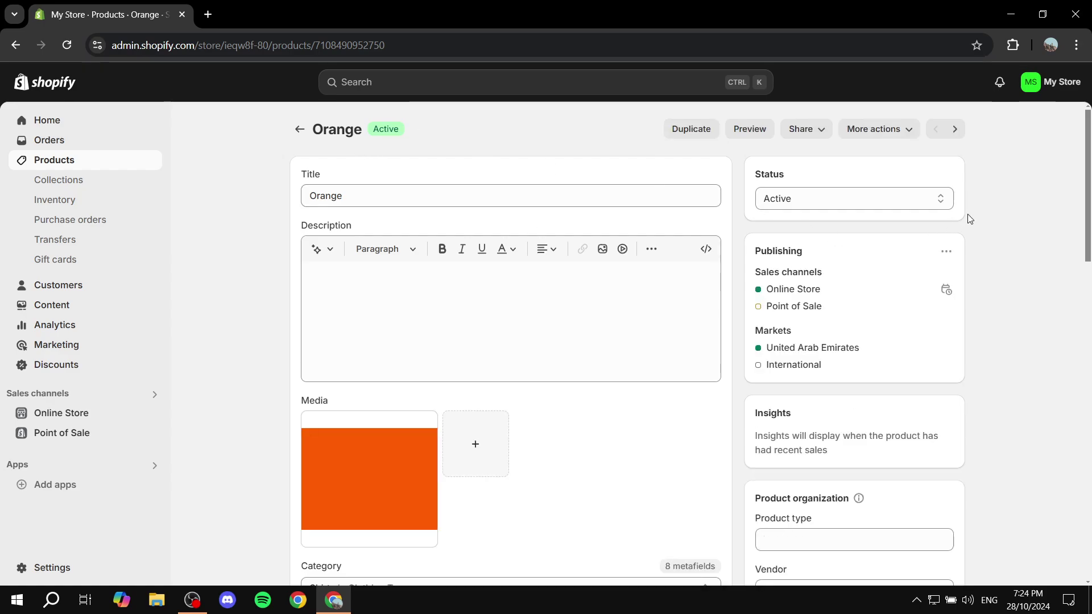
pyautogui.scroll(-6, 970, 219)
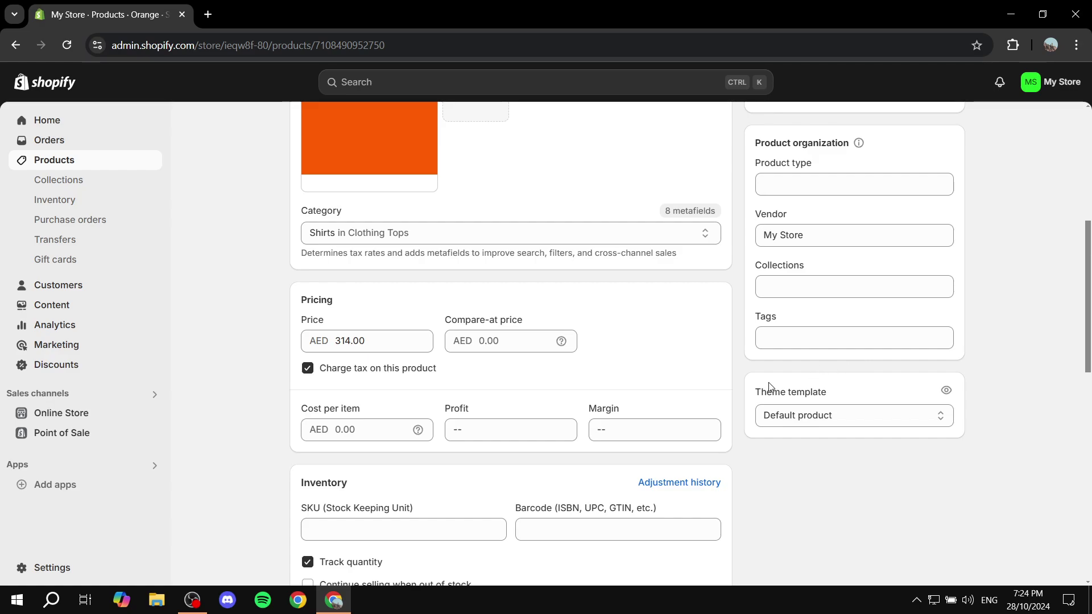
pyautogui.moveTo(756, 394); pyautogui.dragTo(846, 393)
pyautogui.click(846, 393)
pyautogui.click(843, 418)
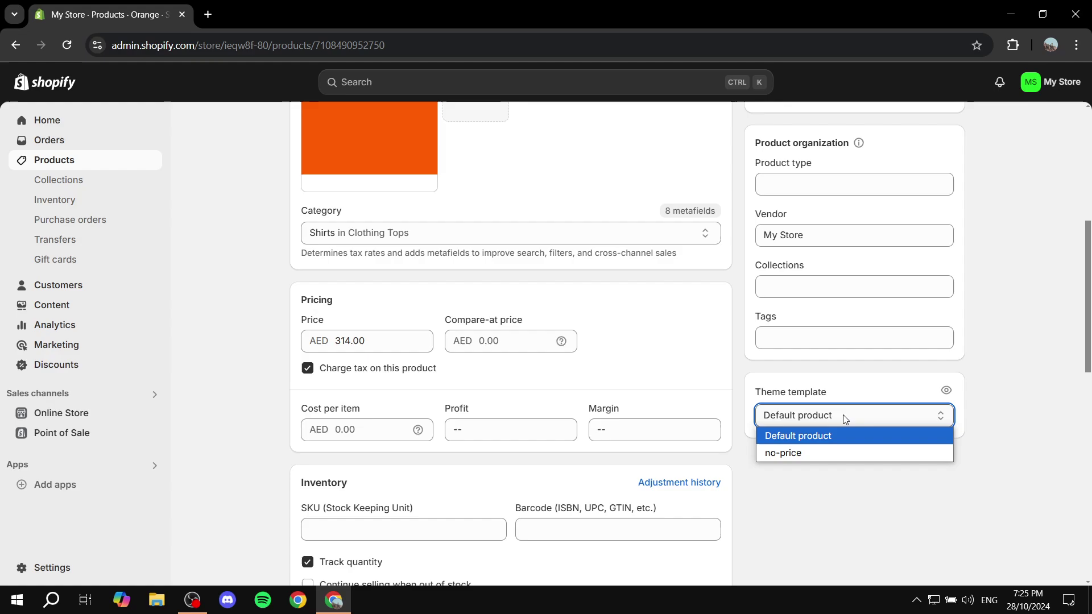
pyautogui.click(828, 452)
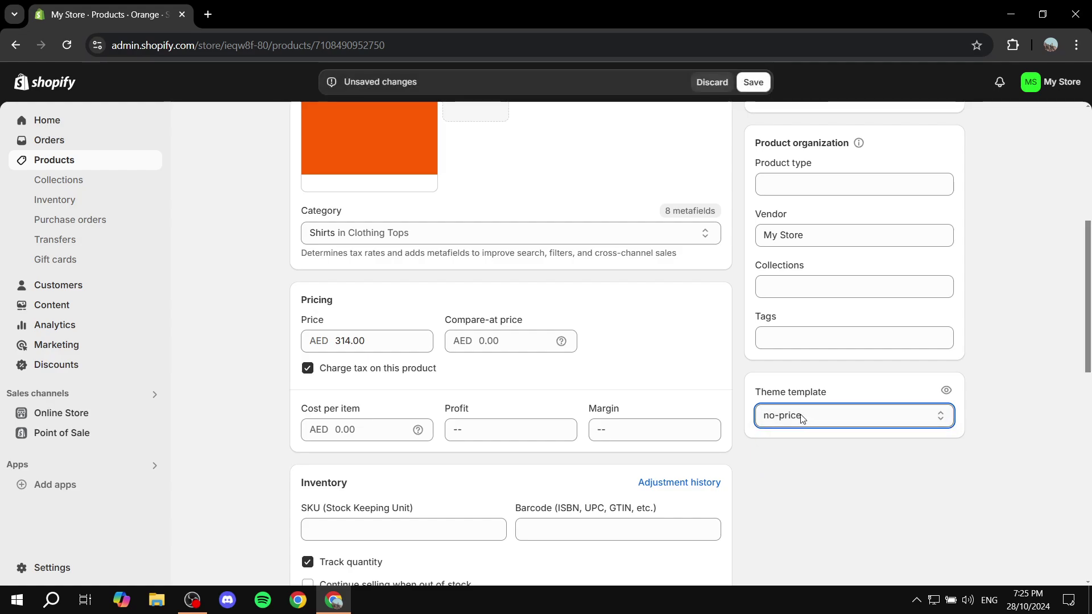
pyautogui.click(754, 83)
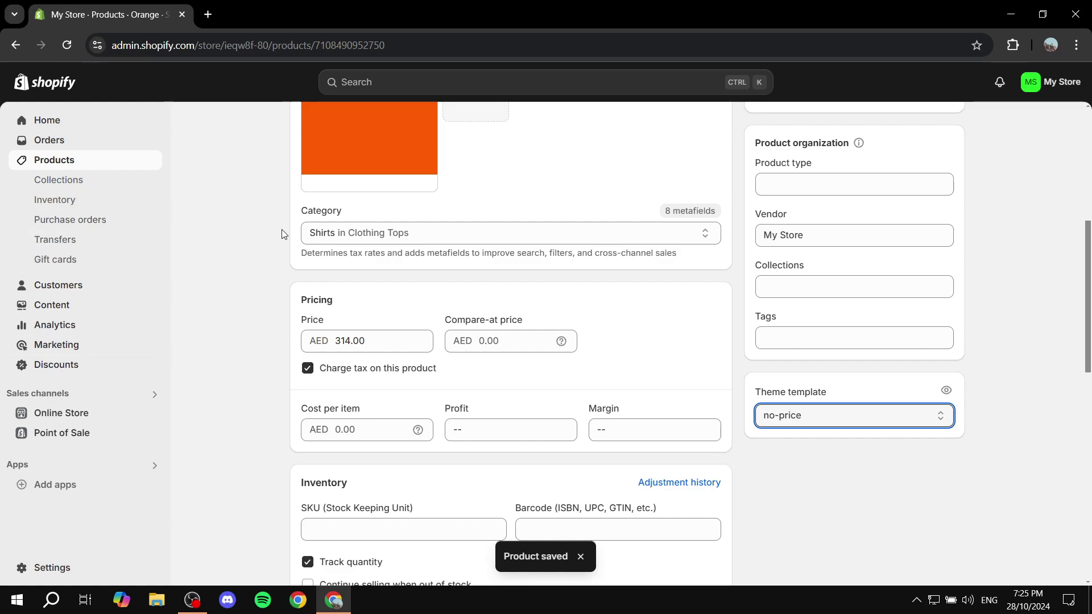
# View the live online store and open the Orange product from Featured products to check its page for a price
pyautogui.scroll(6, 364, 296)
pyautogui.scroll(-1, 370, 296)
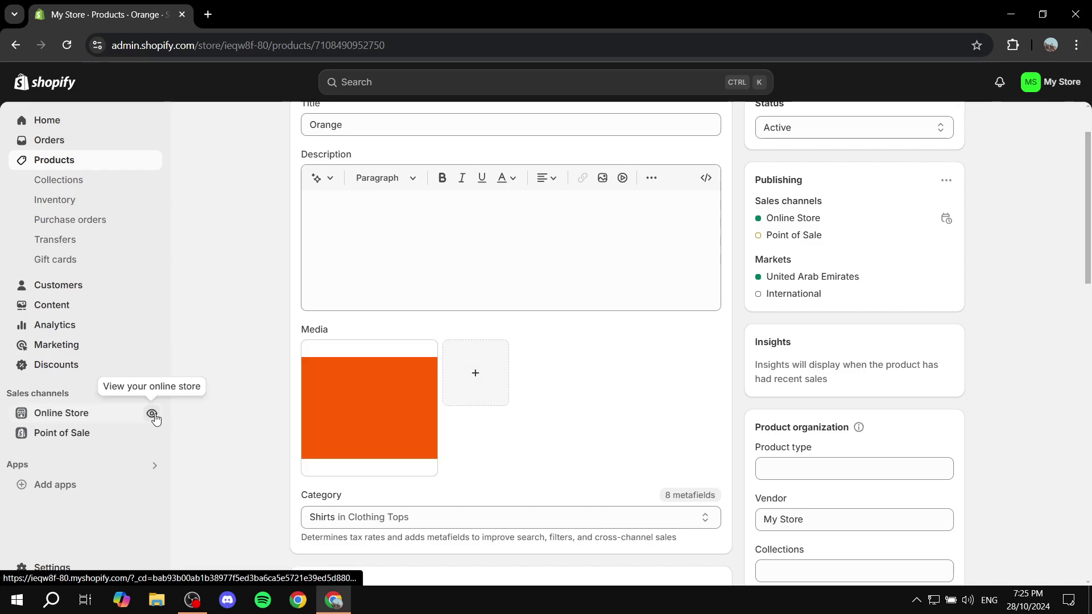
pyautogui.click(153, 415)
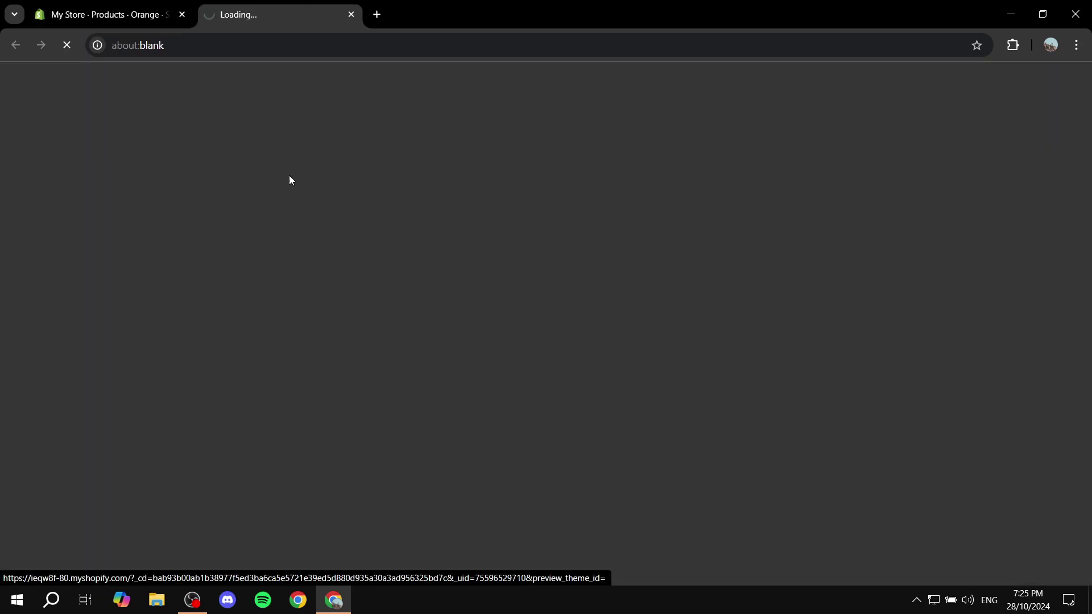
pyautogui.scroll(-5, 728, 300)
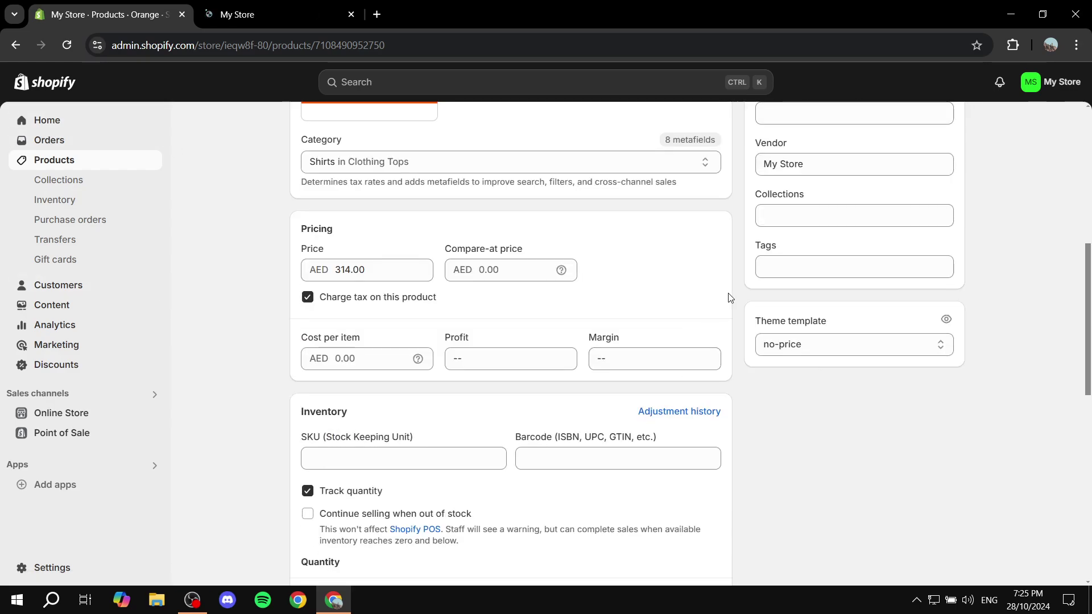
pyautogui.click(217, 5)
pyautogui.scroll(-7, 384, 179)
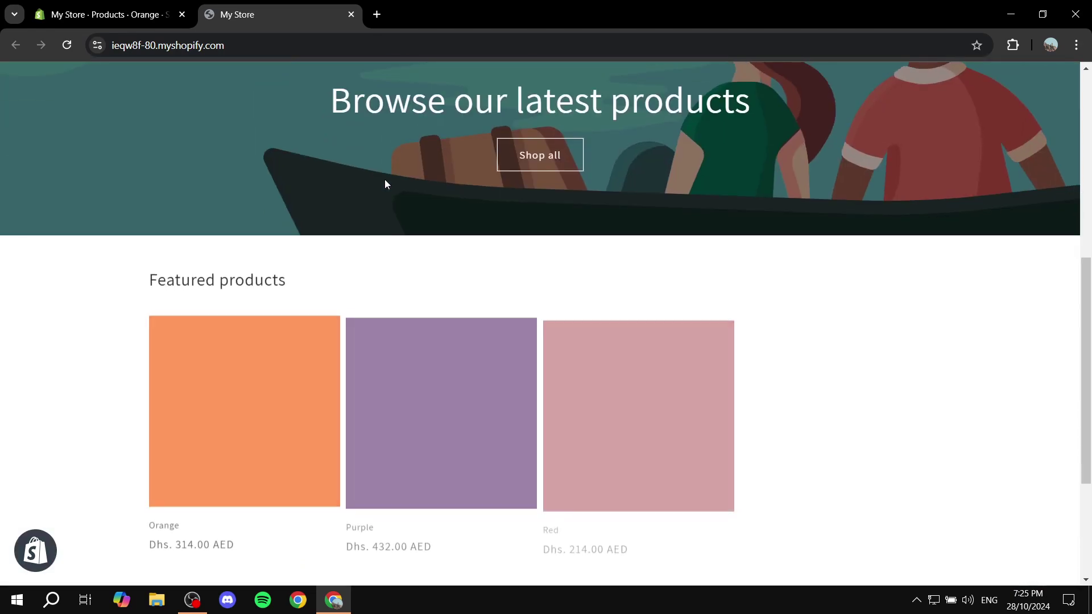
pyautogui.scroll(-3, 476, 190)
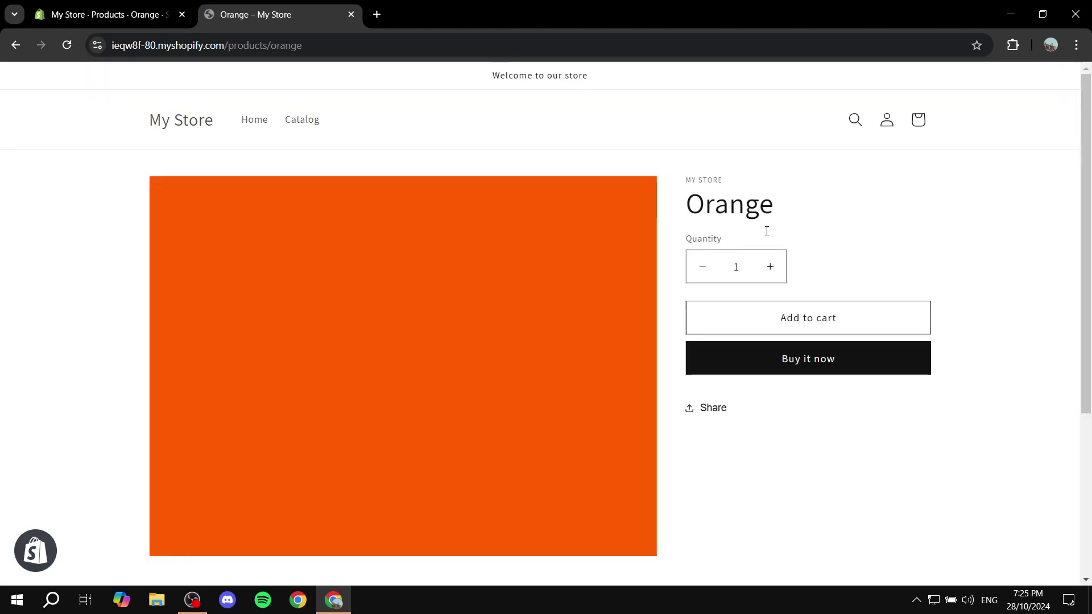
pyautogui.scroll(-4, 402, 334)
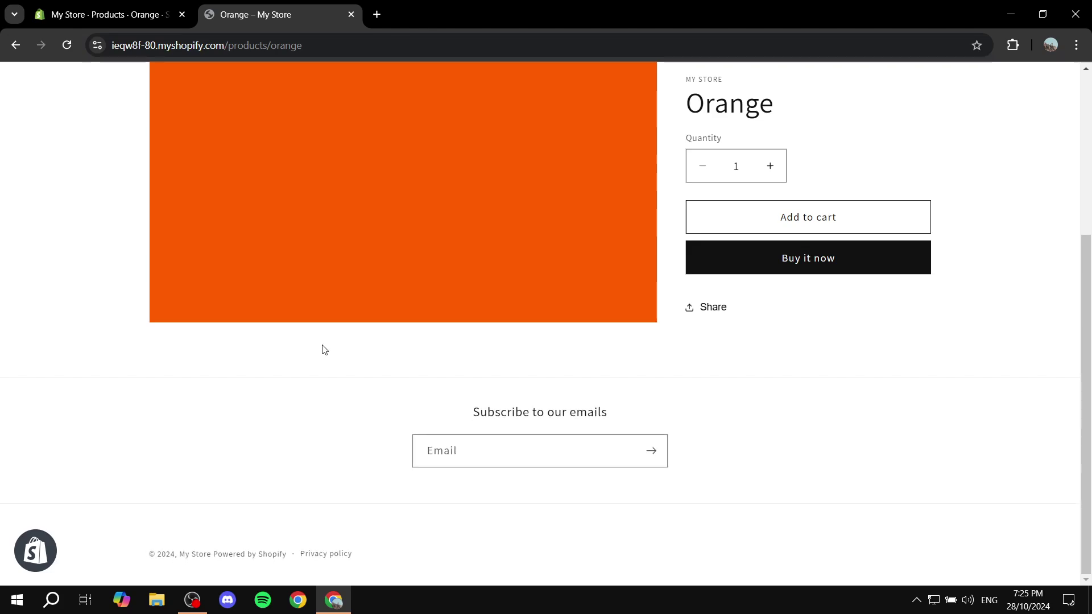
pyautogui.scroll(4, 322, 349)
# Return to the storefront home page, check the price on the Purple product's page, and close the store
pyautogui.click(16, 45)
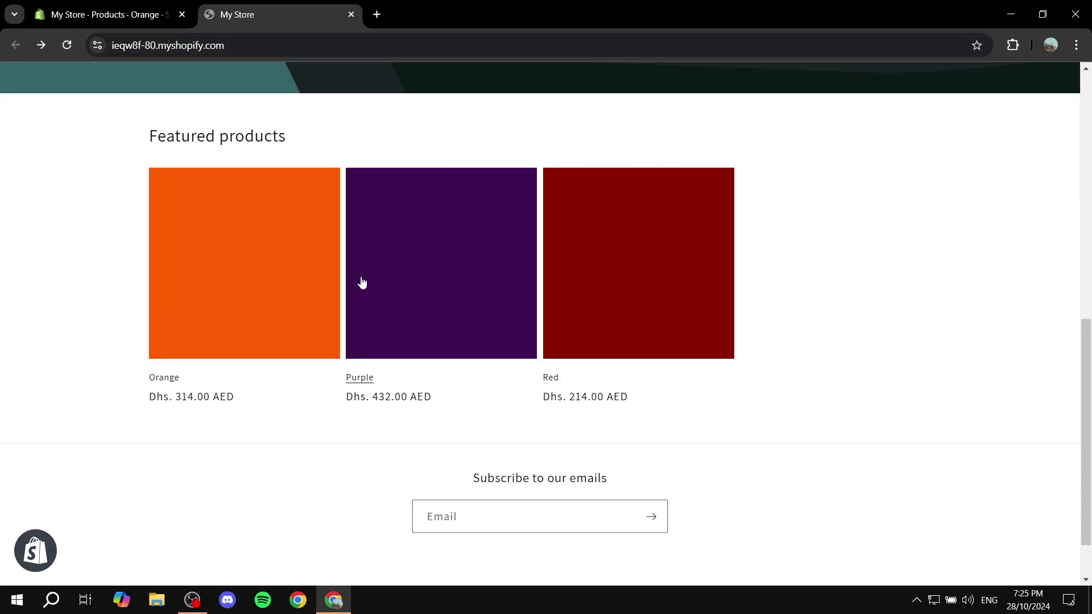
pyautogui.click(416, 248)
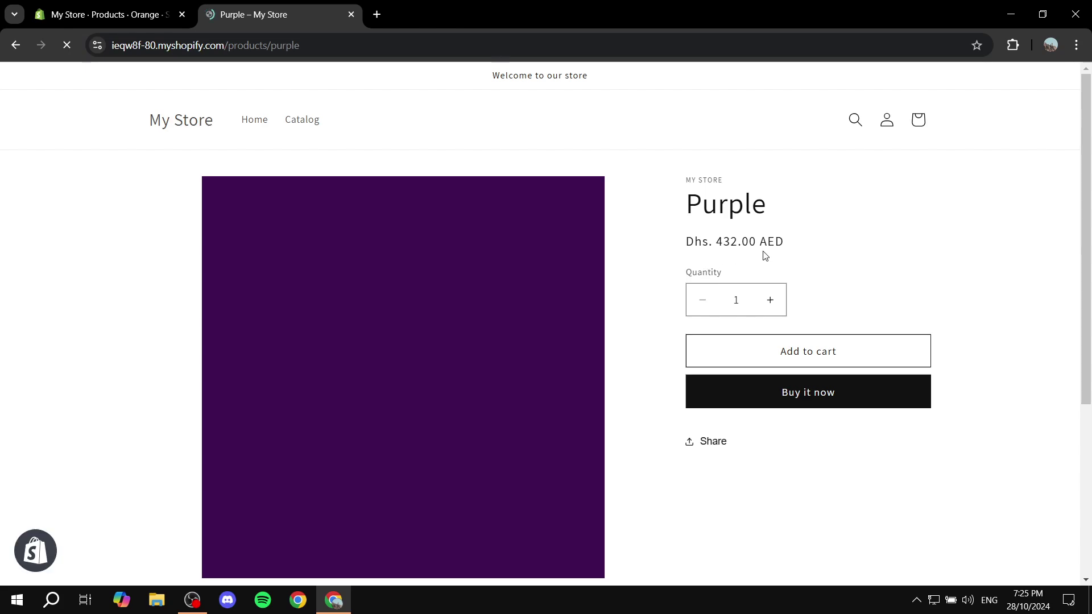
pyautogui.moveTo(739, 246); pyautogui.dragTo(818, 240)
pyautogui.moveTo(694, 243); pyautogui.dragTo(650, 241)
pyautogui.click(739, 241)
pyautogui.moveTo(793, 243); pyautogui.dragTo(653, 248)
pyautogui.click(714, 237)
pyautogui.click(352, 14)
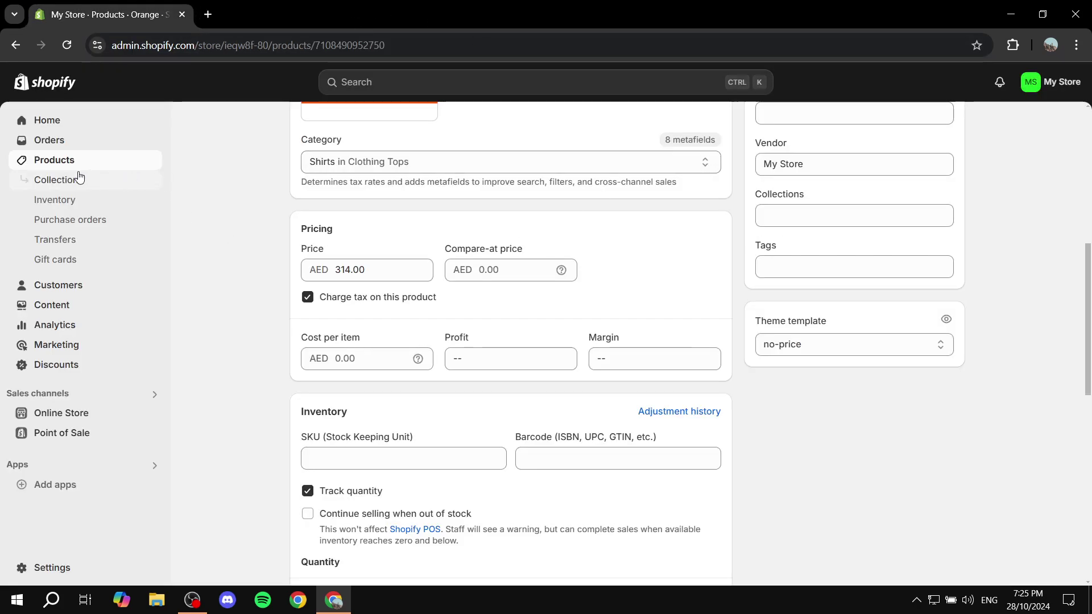
# Assign the no-price theme template to the Purple product and save the product
pyautogui.click(54, 160)
pyautogui.click(279, 272)
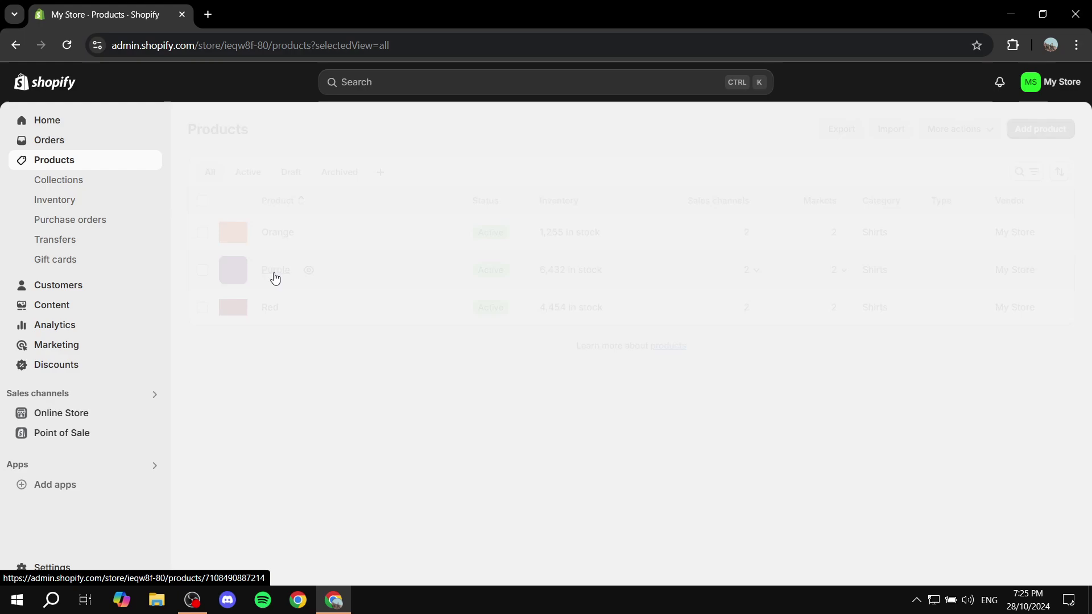
pyautogui.scroll(-10, 1005, 289)
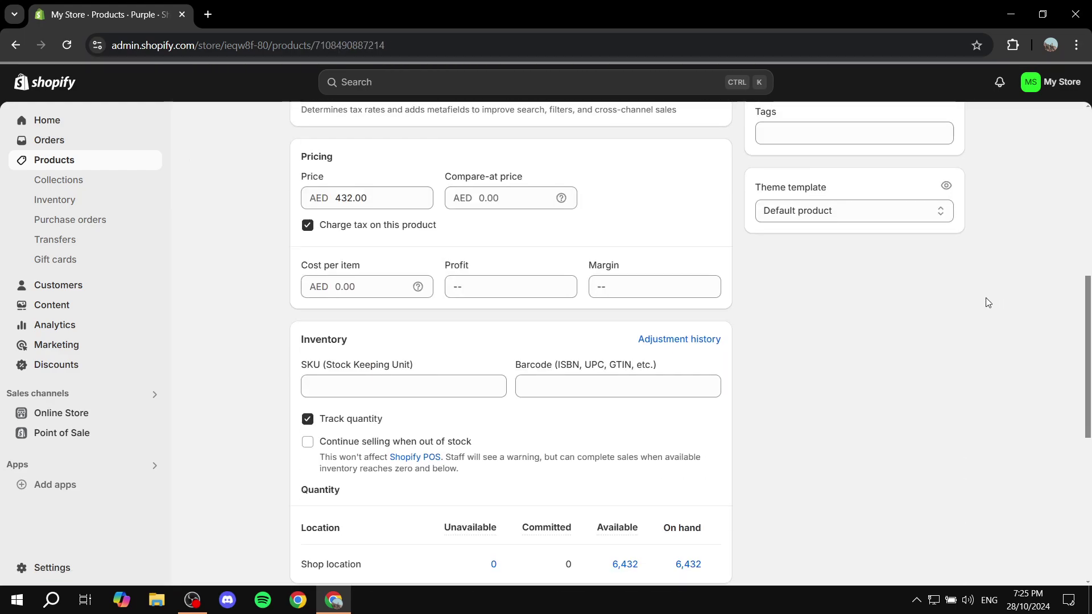
pyautogui.moveTo(755, 254); pyautogui.dragTo(828, 252)
pyautogui.click(847, 274)
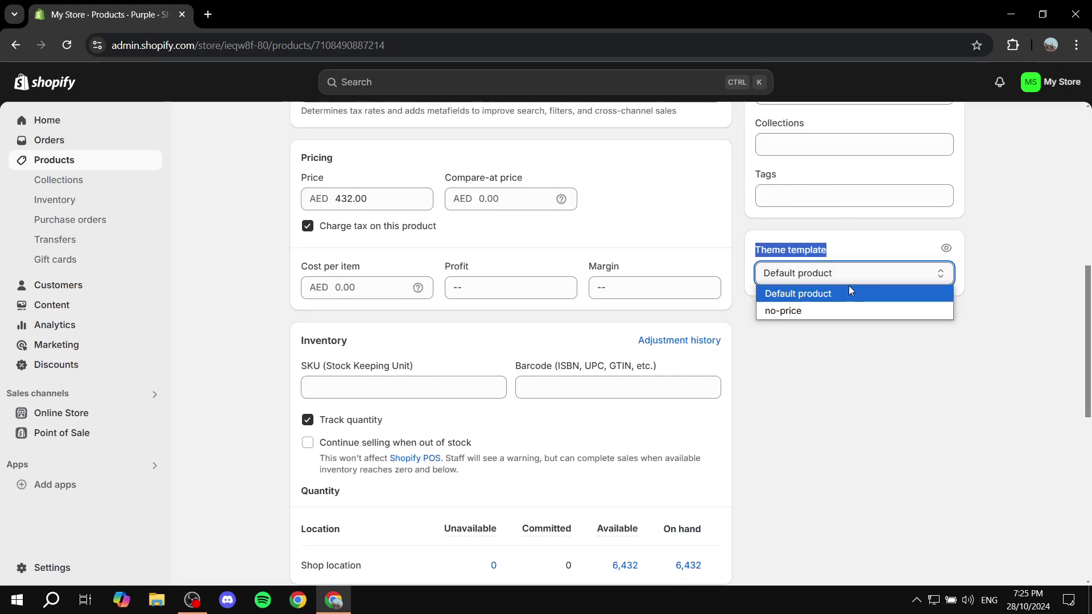
pyautogui.click(842, 307)
pyautogui.scroll(3, 854, 315)
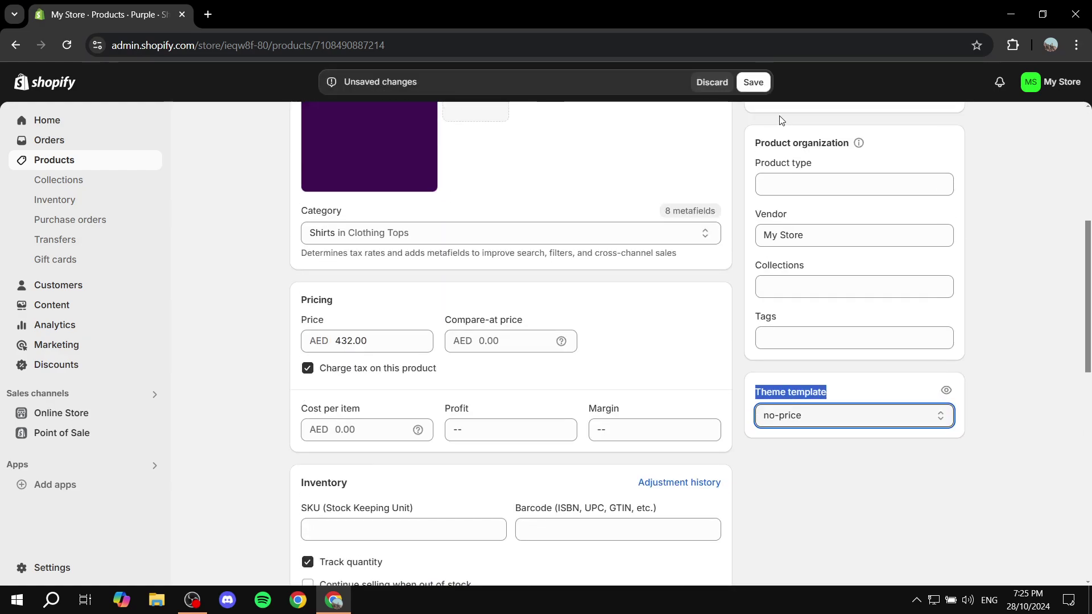
pyautogui.click(753, 82)
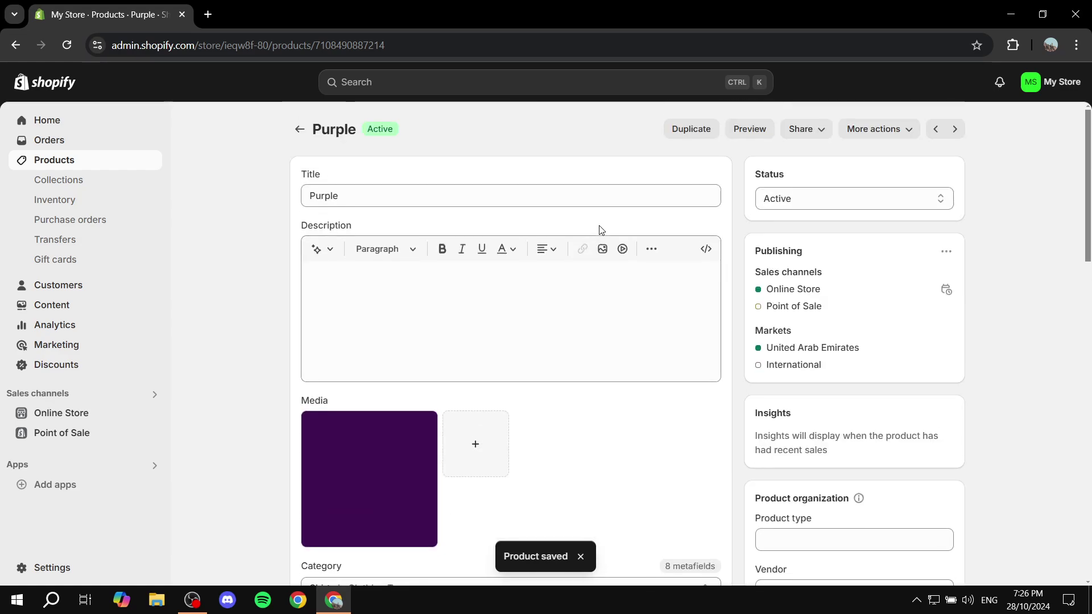
# Preview the Purple product's store page and look through it for a price
pyautogui.click(750, 129)
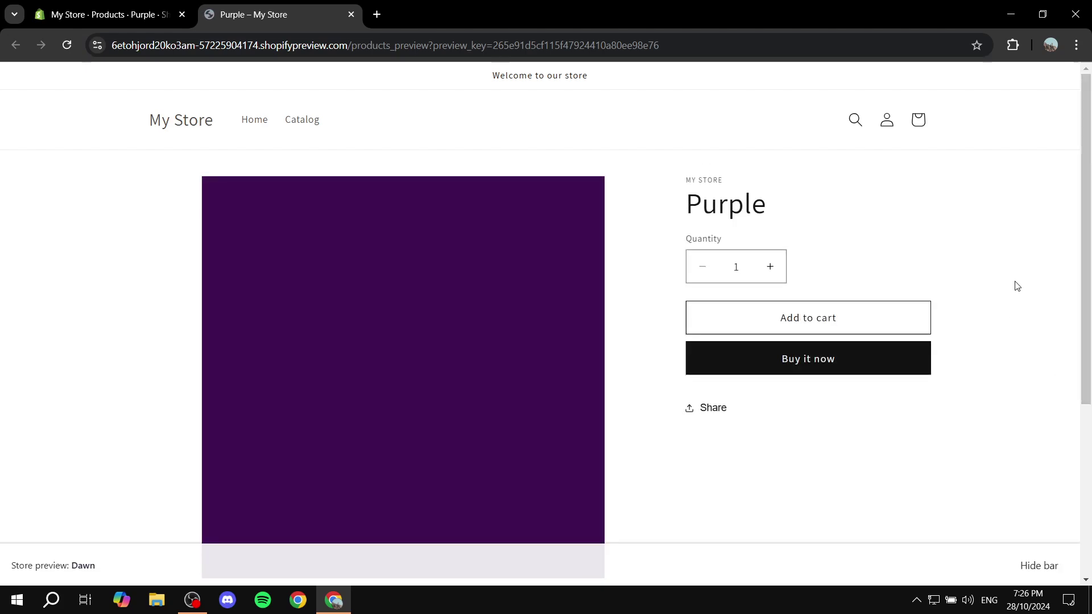
pyautogui.scroll(-4, 1004, 276)
pyautogui.scroll(5, 978, 273)
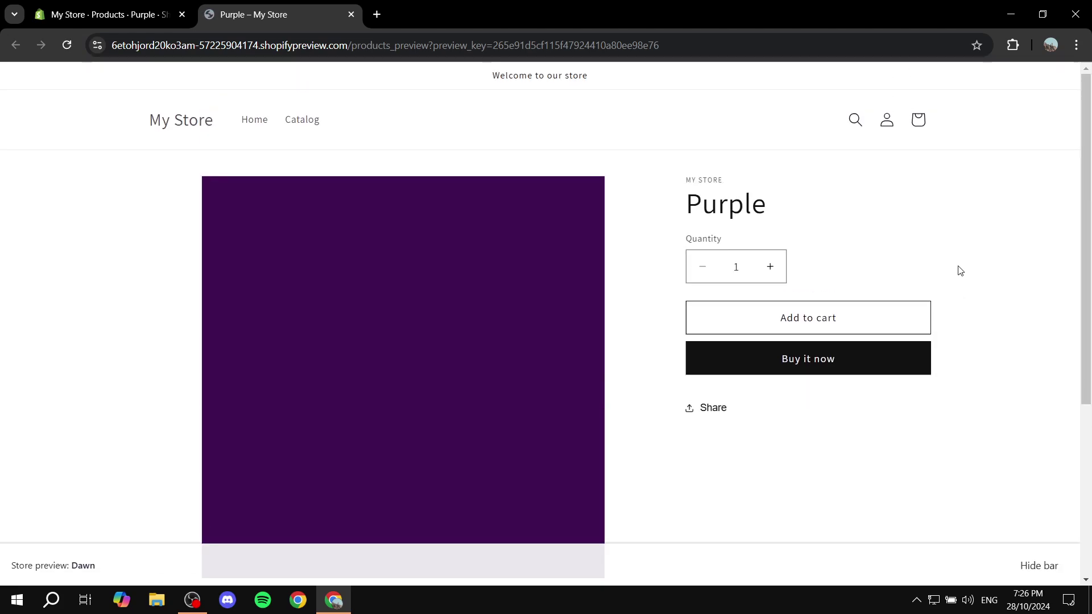